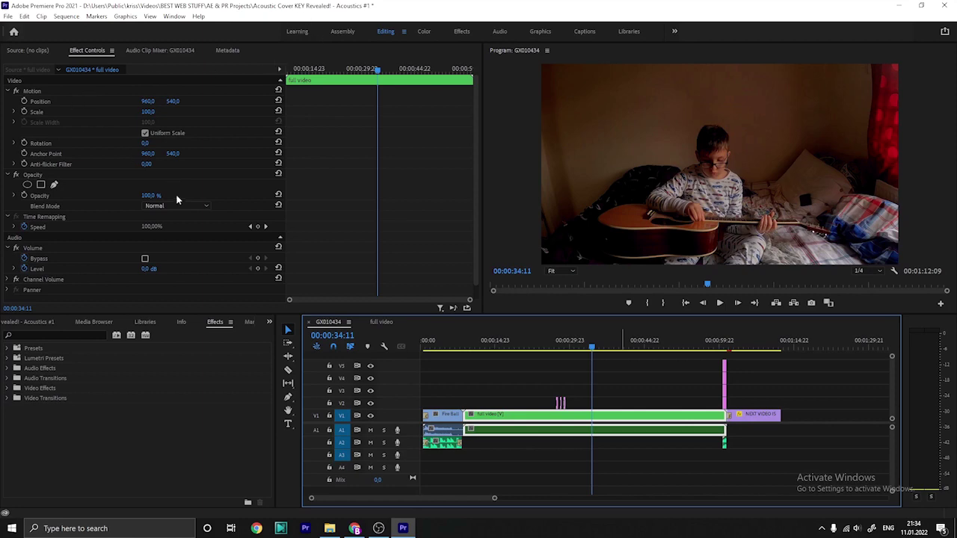
Reselect the full video clip and apply the Vocal Enhancer effect from a 'vocal' search.
click(494, 464)
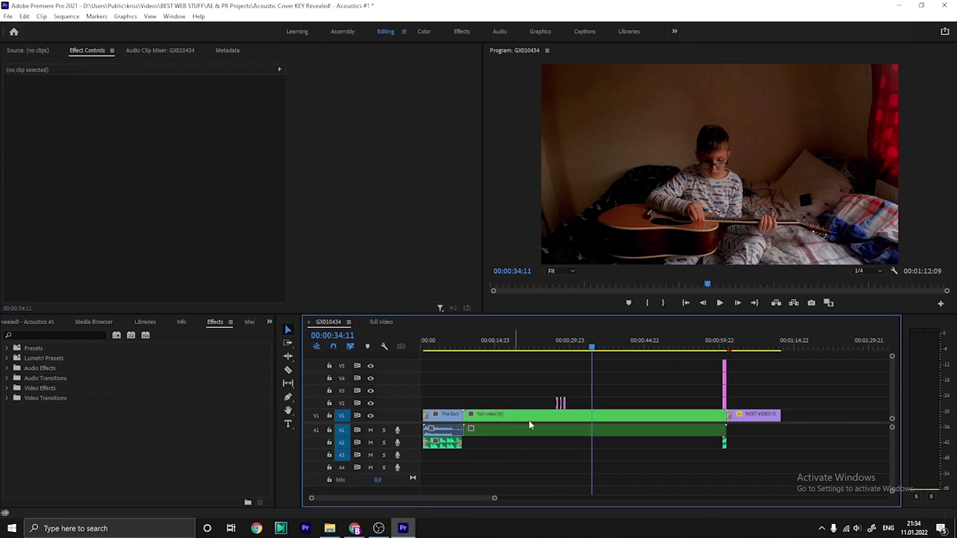
click(507, 416)
click(79, 334)
text(vocal)
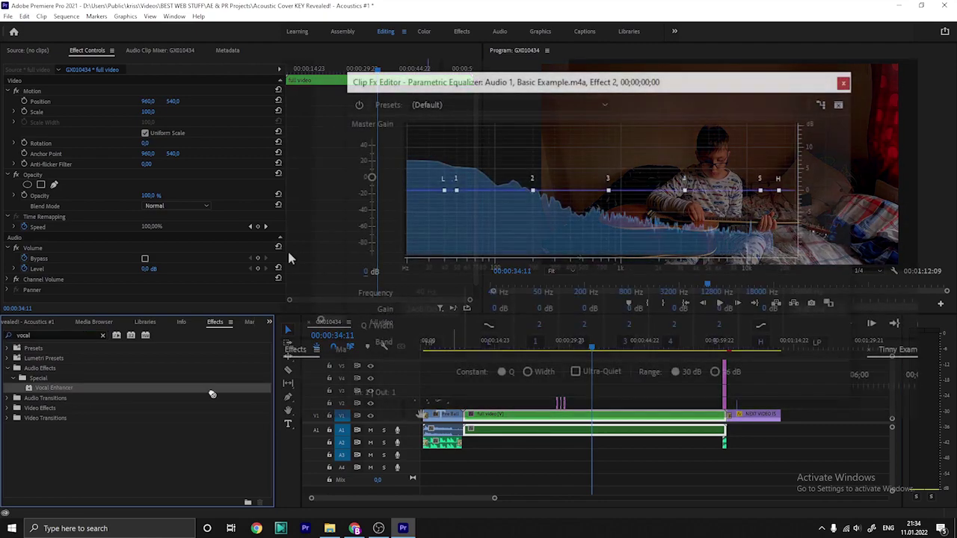
drag(539, 421, 526, 421)
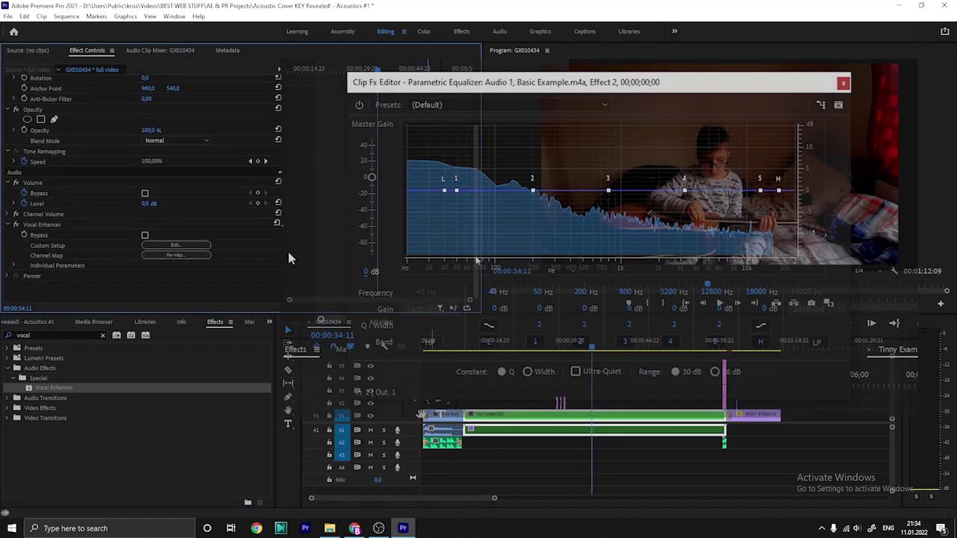
Give the Single-band Compressor the Vocal Booster preset and a 30:1 ratio.
click(491, 218)
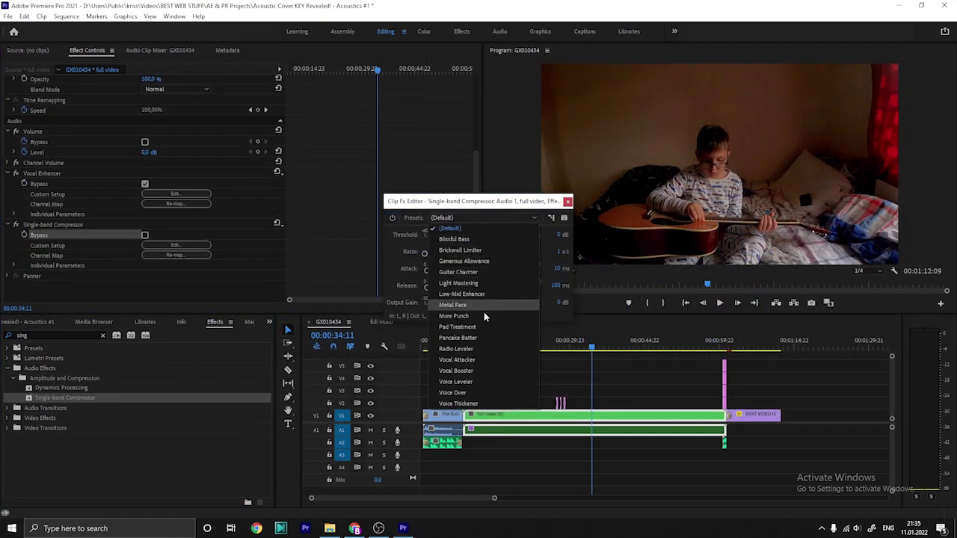
click(486, 372)
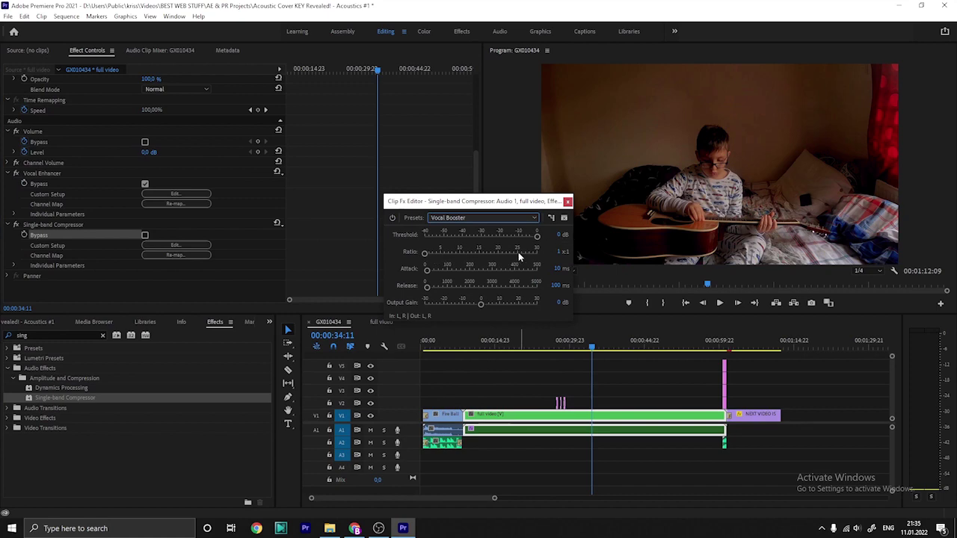
drag(432, 255, 537, 254)
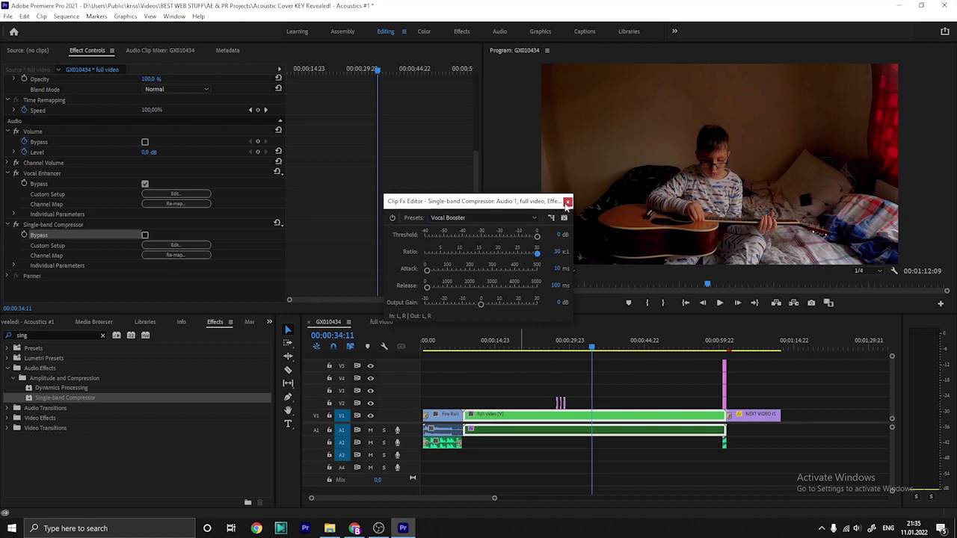
click(567, 202)
Play the clip with DeNoise's Output Noise Only unchecked, then close the editor.
key(space)
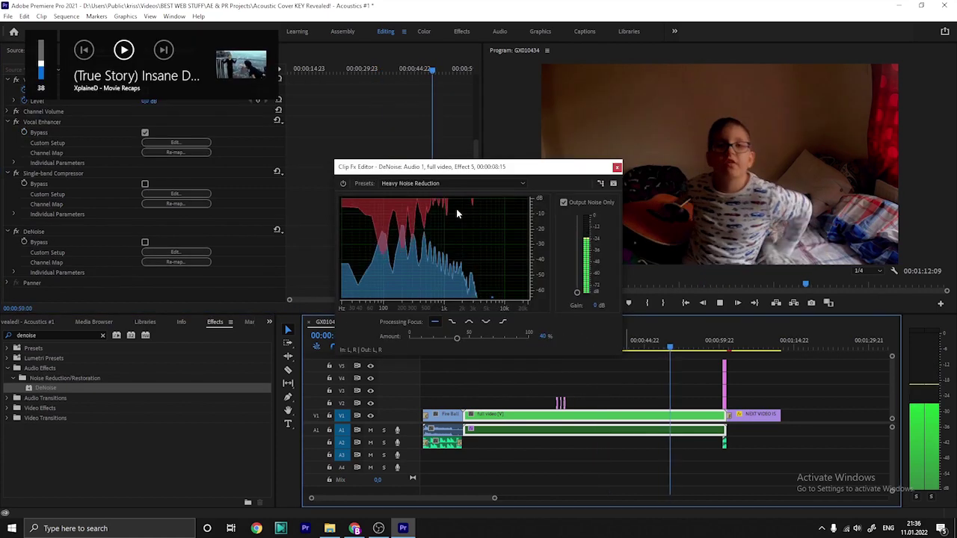
click(564, 202)
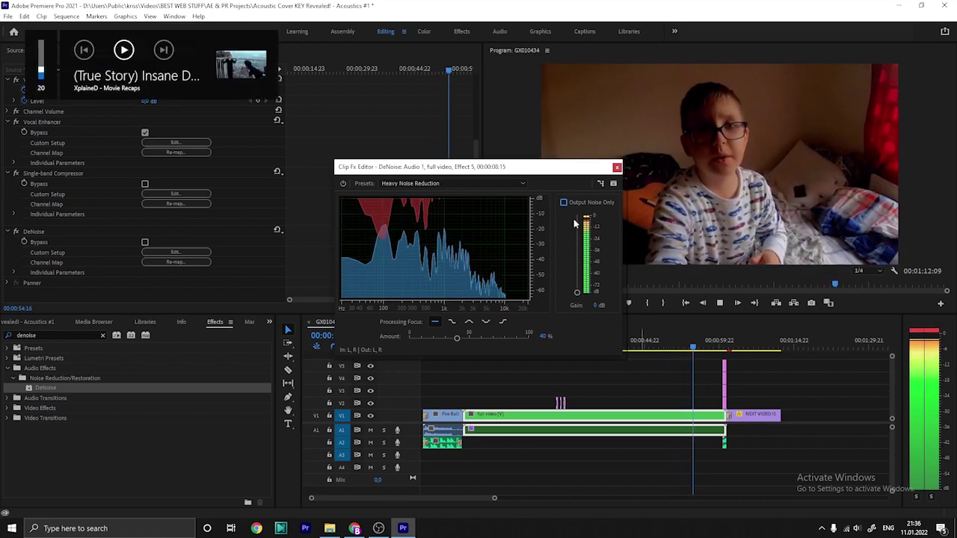
key(space)
click(616, 168)
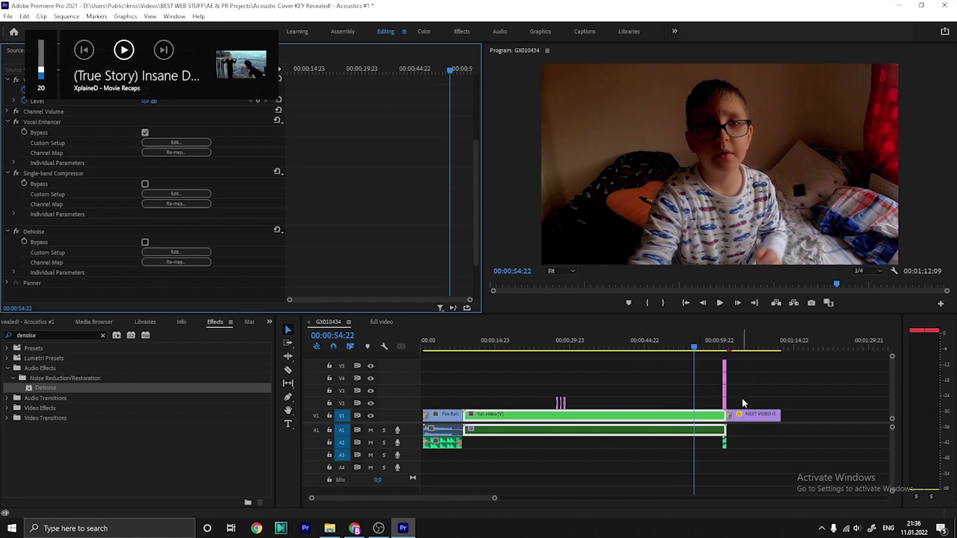
Compare DeNoise Processing Focus options at 80% amount during playback.
click(169, 253)
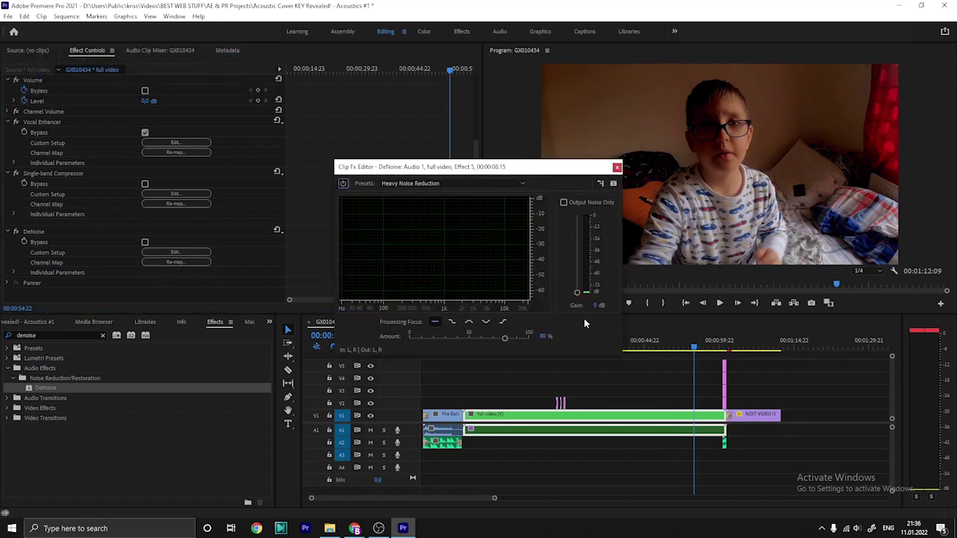
click(452, 323)
key(space)
click(486, 322)
key(space)
click(468, 323)
click(504, 323)
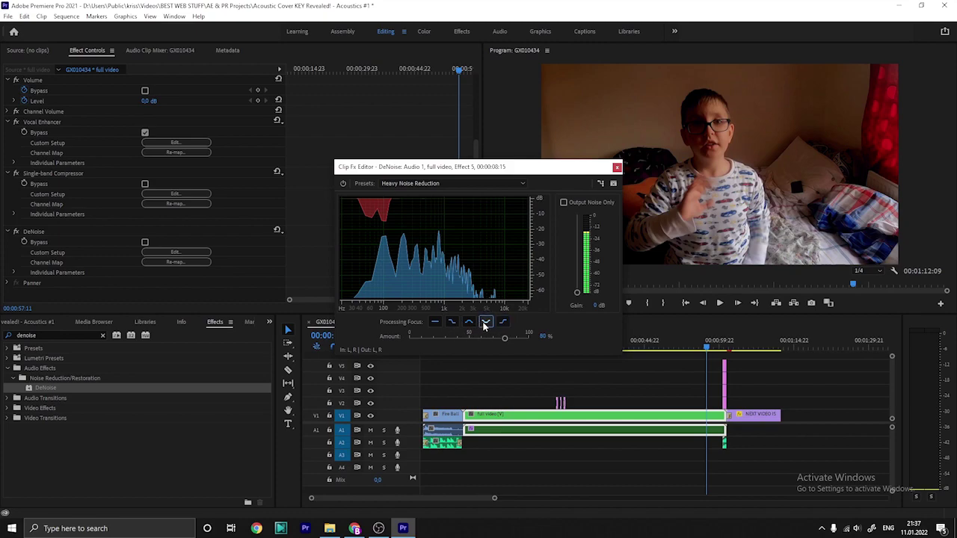
click(503, 322)
Preview the processed audio briefly and lower the system volume.
click(617, 167)
key(space)
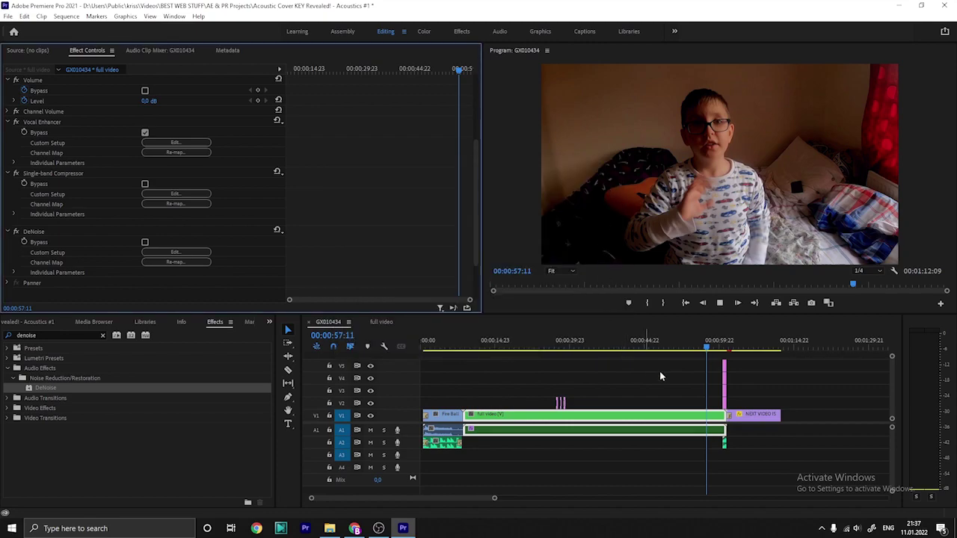
key(space)
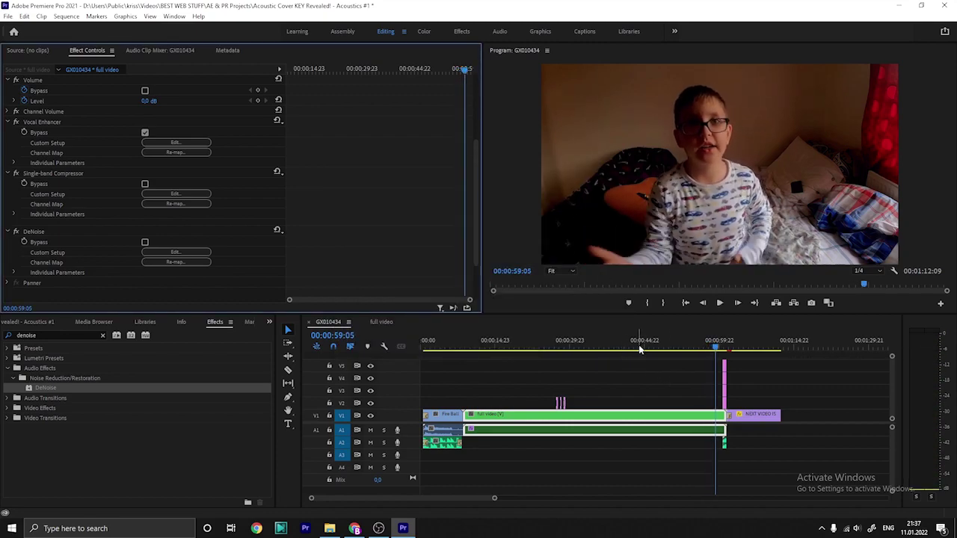
key(XF86AudioLowerVolume)
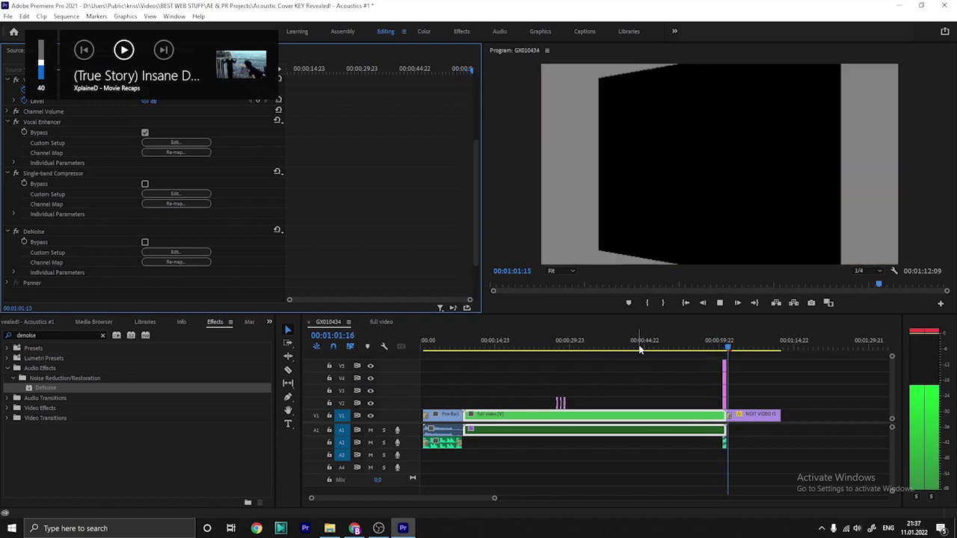
Move the playhead back to 00:00:40:02 and switch to OBS Studio.
click(639, 348)
drag(639, 348, 620, 349)
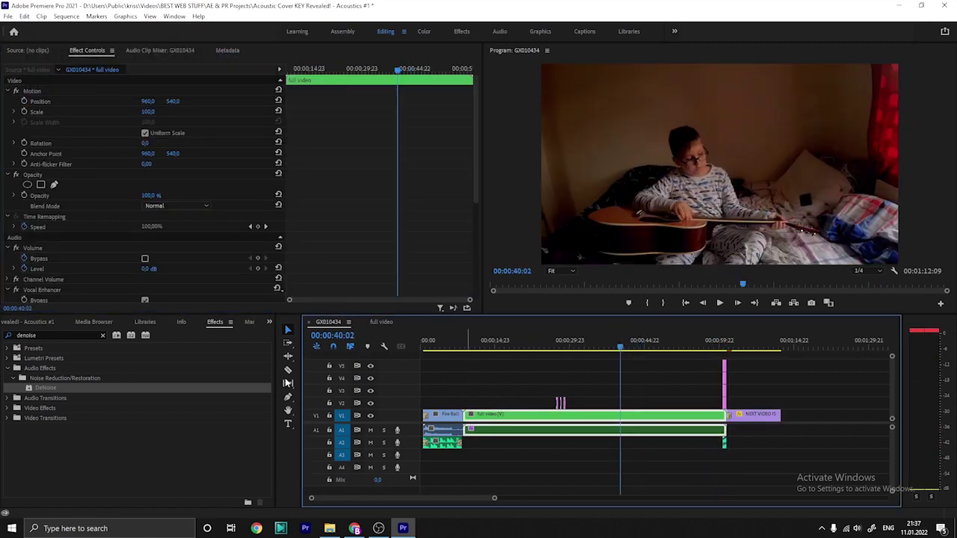
click(58, 334)
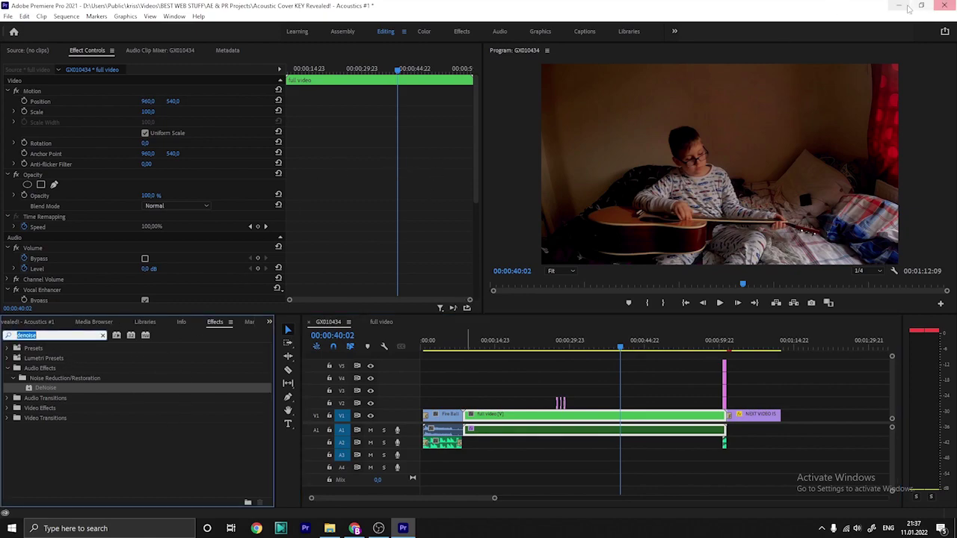
key(alt+Tab)
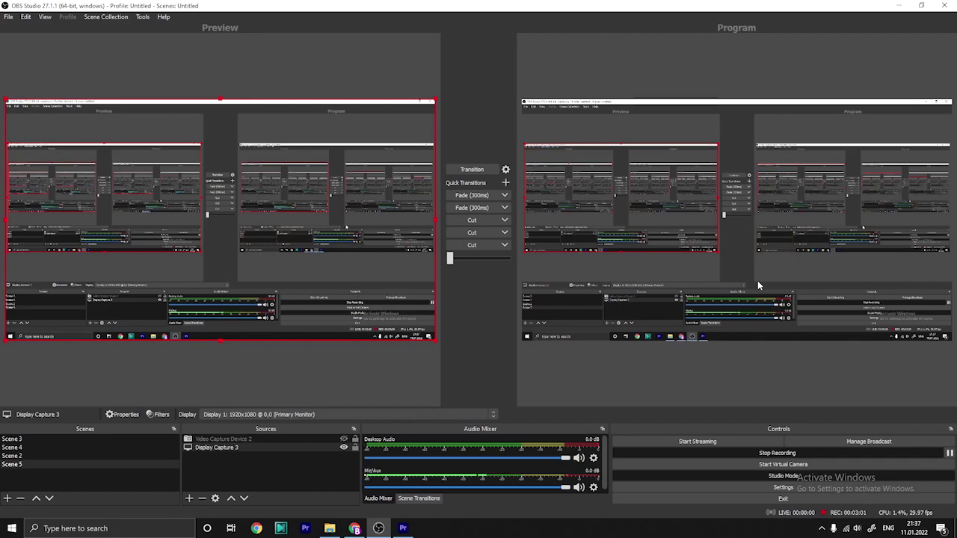